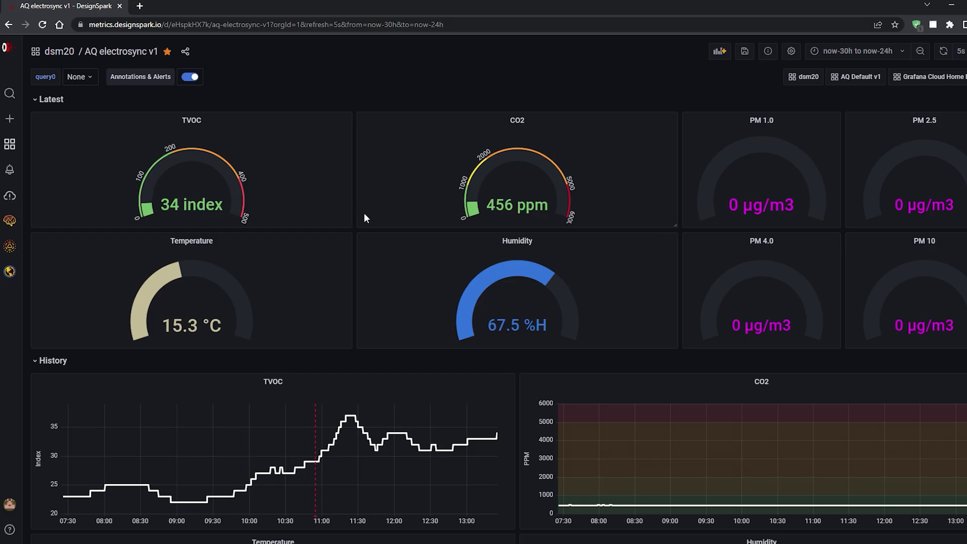
scroll(402, 231, "down", 2)
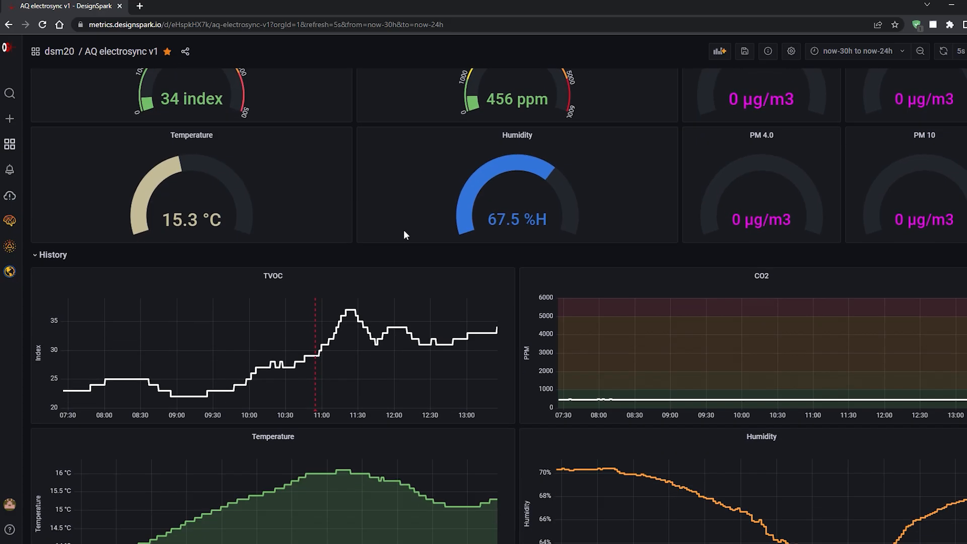
scroll(401, 231, "down", 1)
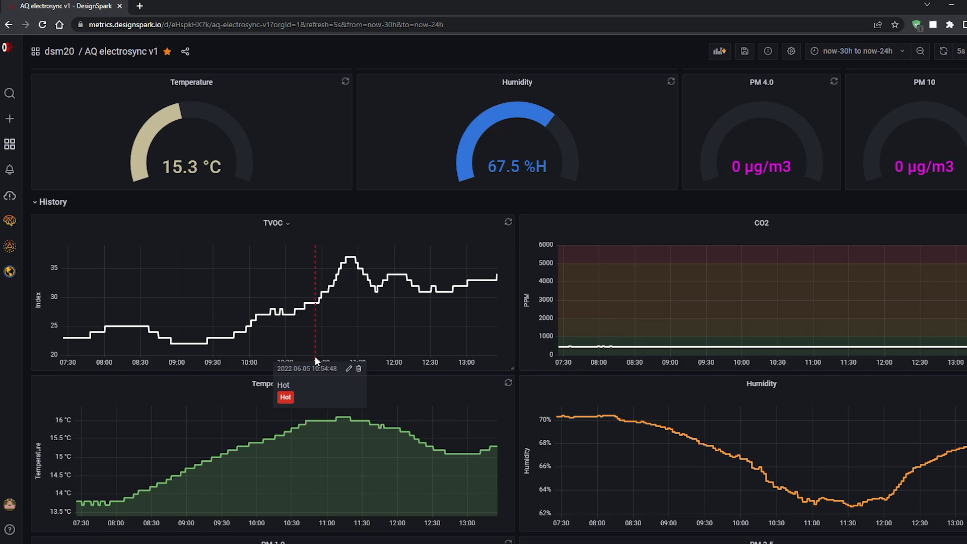
scroll(516, 323, "down", 2)
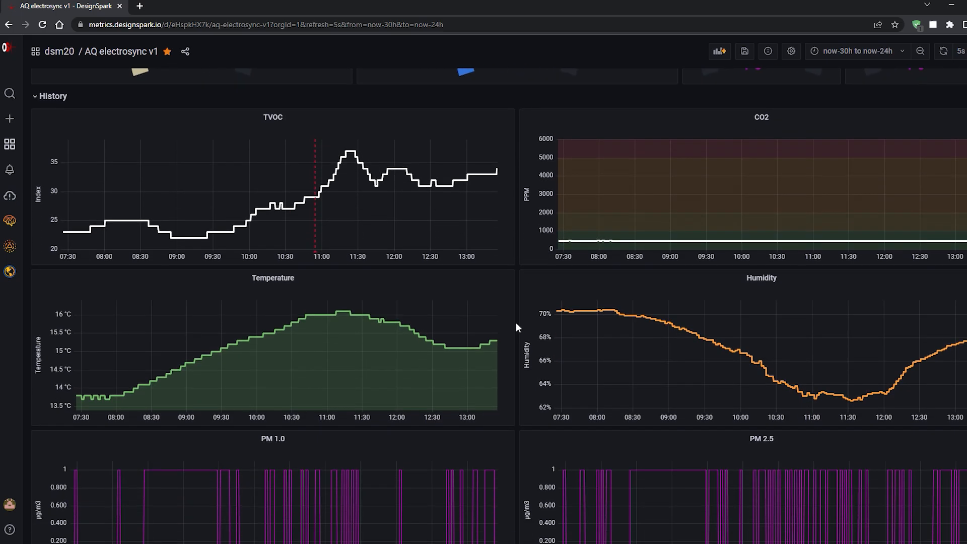
scroll(515, 323, "down", 2)
scroll(516, 322, "down", 2)
scroll(514, 362, "down", 2)
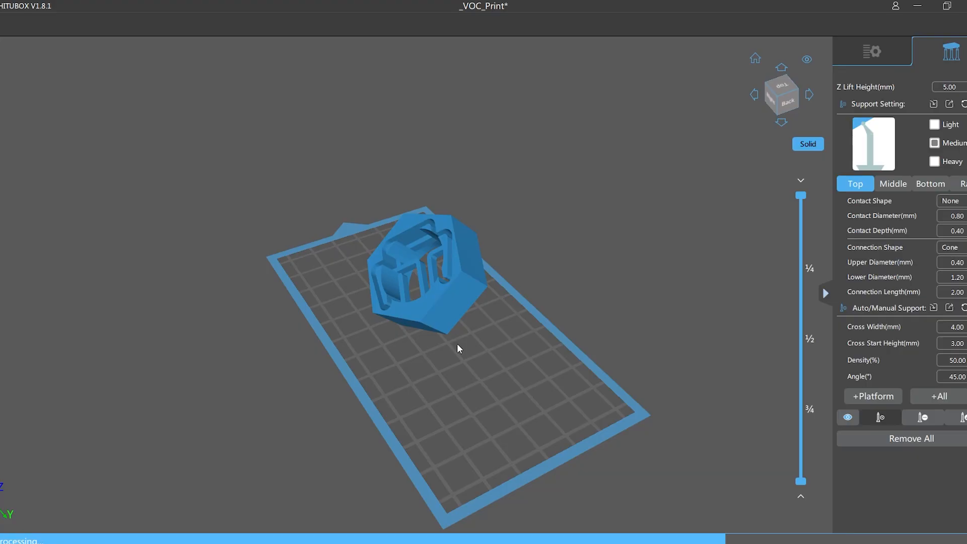
Step: Orbit the view to inspect the supported _VOC_Print model from the side
left_click_drag(473, 381, 368, 363)
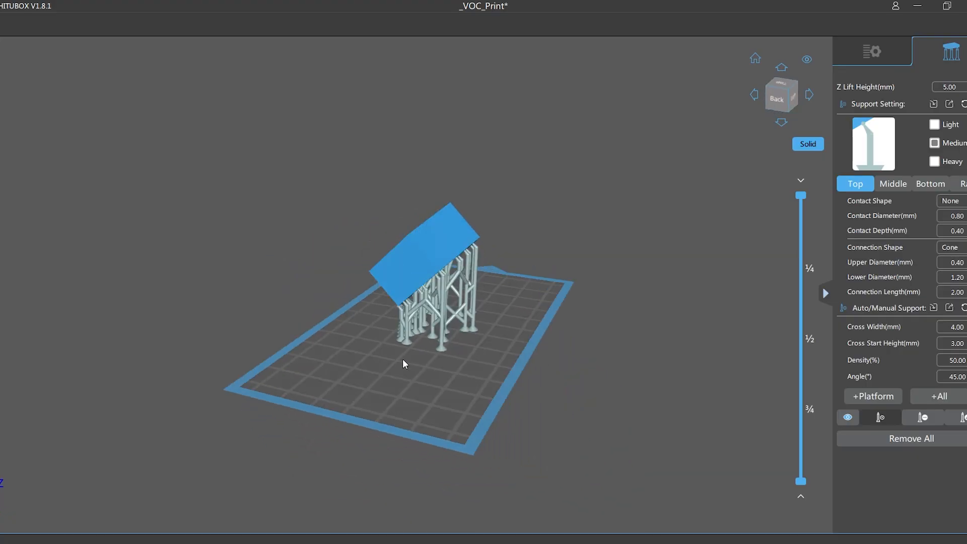